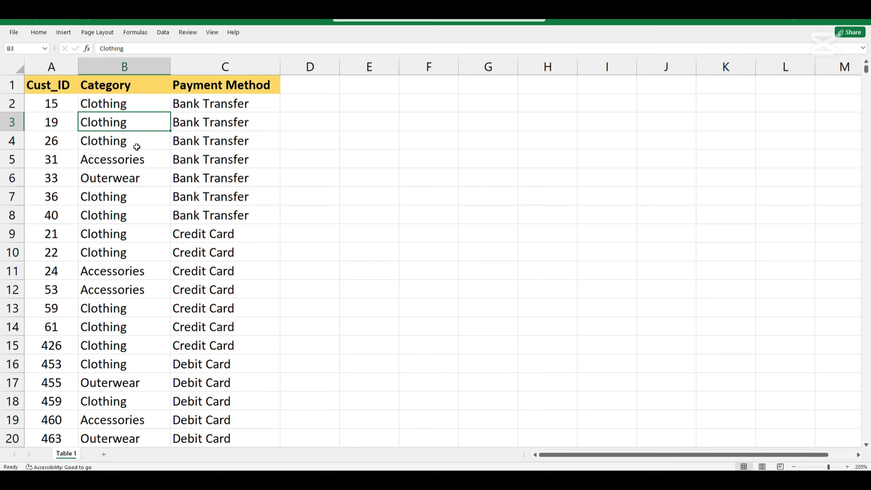
- Look over the Cust_ID, Category and Payment Method column headers
left_click(64, 85)
left_click(124, 91)
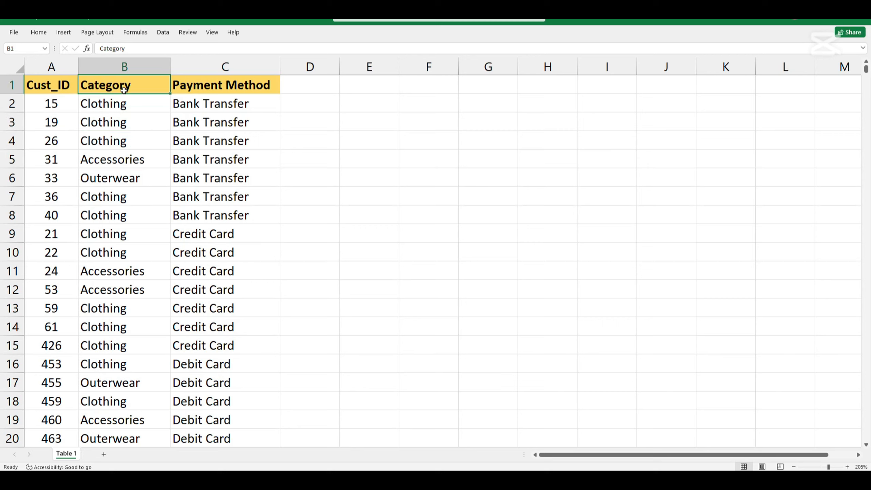
left_click(210, 91)
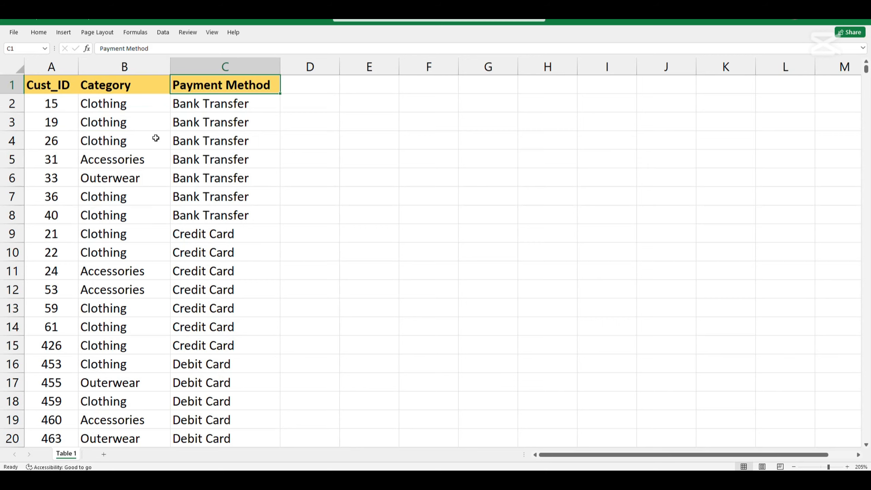
- Inspect Category cells B2, B5 and B6 in edit mode for blank spaces after the text
left_click(144, 104)
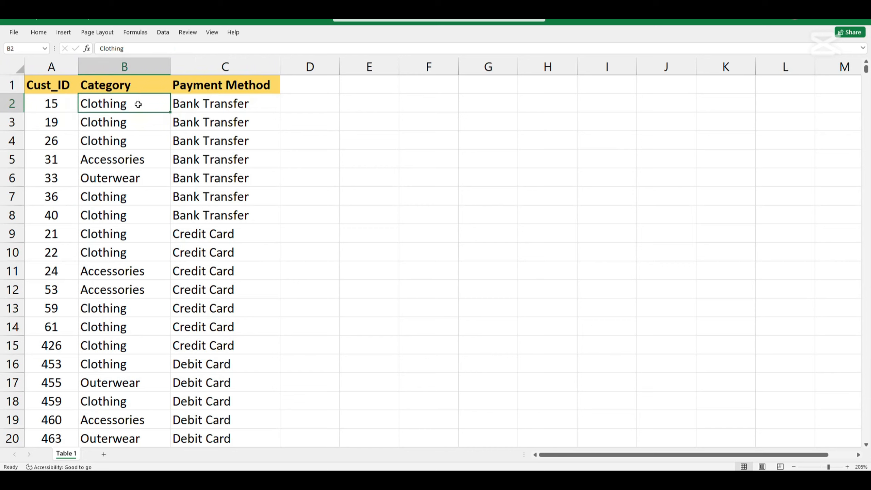
double_click(137, 104)
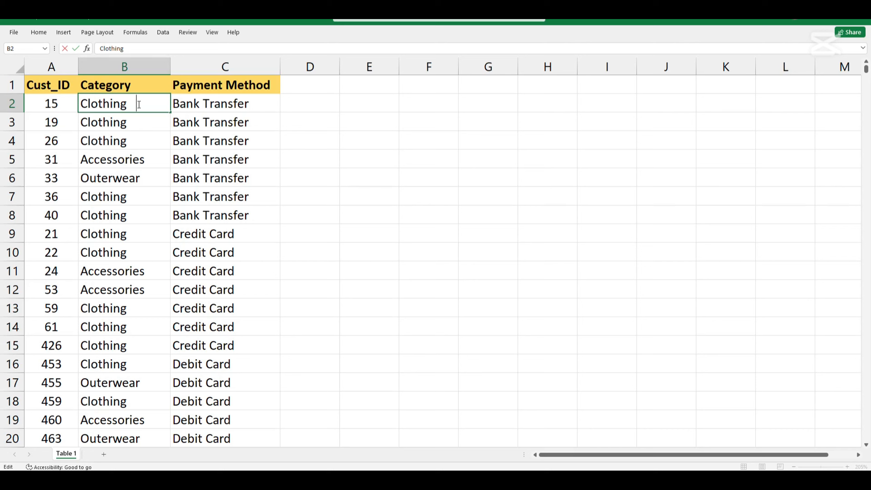
key("Left")
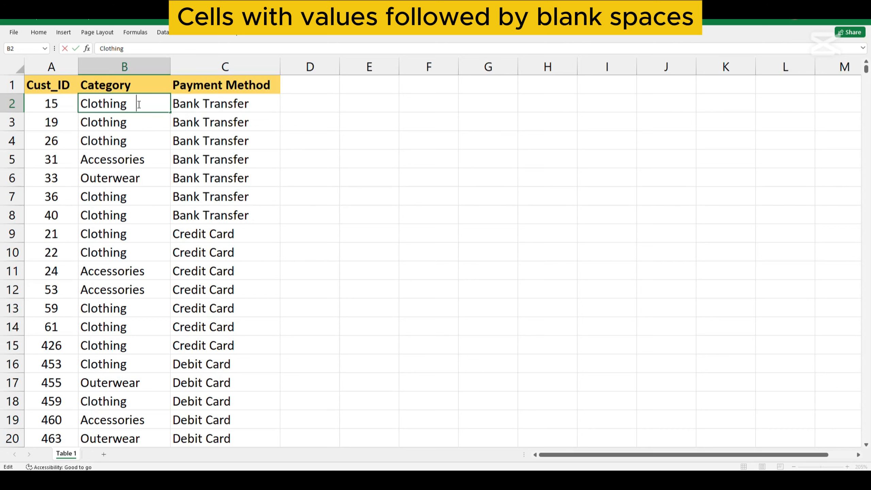
left_click(151, 140)
double_click(157, 157)
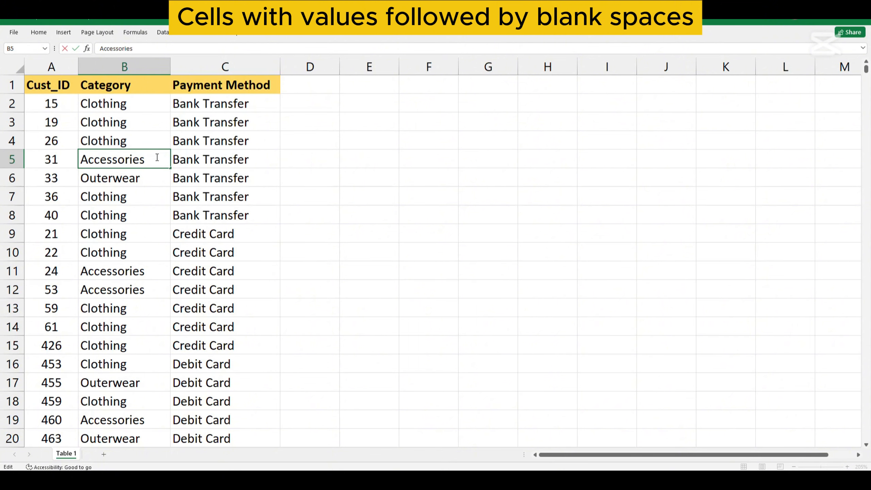
left_click(157, 176)
double_click(157, 177)
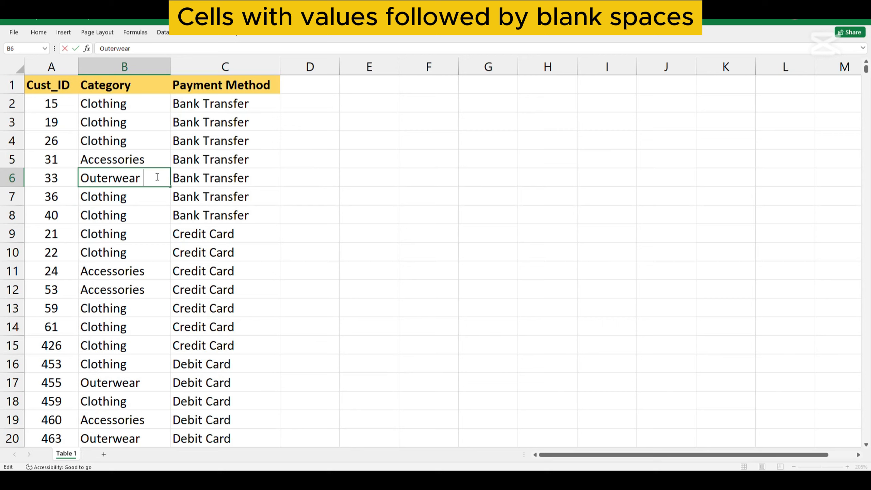
left_click(151, 146)
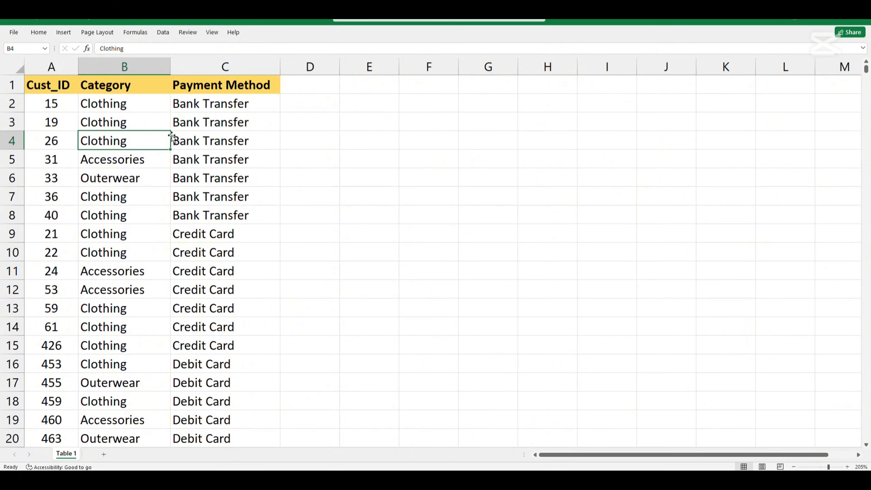
- Replace every space with nothing in all Category data from B2 down to the last row
mouse_move(867, 72)
left_mouse_down()
mouse_move(868, 149)
mouse_move(866, 70)
left_mouse_up()
left_click(149, 103)
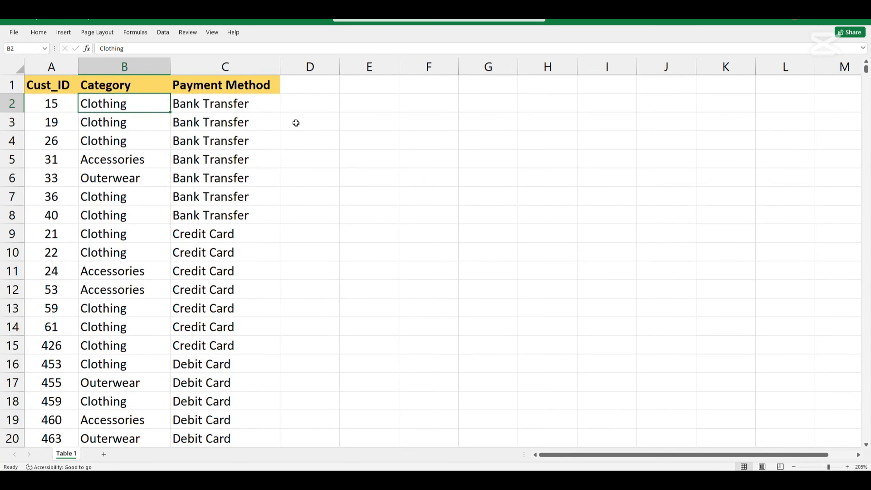
key("ctrl+shift+Down")
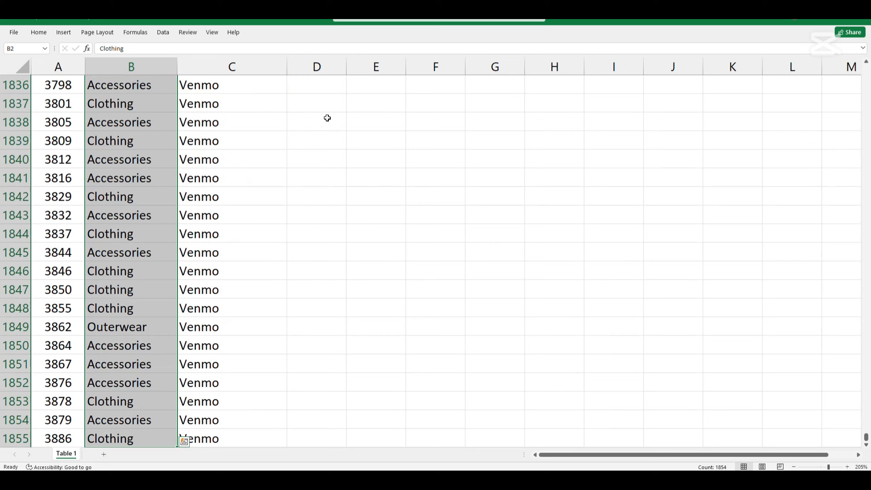
key("ctrl+h")
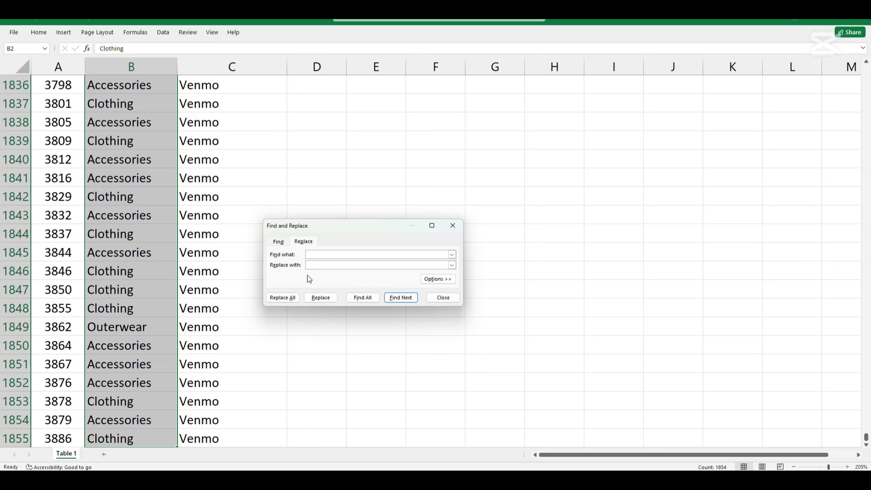
left_click(286, 297)
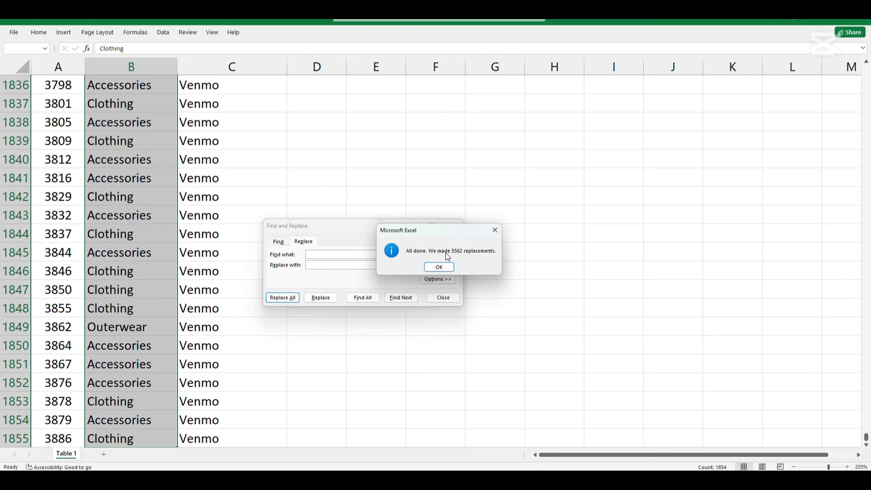
left_click(448, 269)
left_click(446, 298)
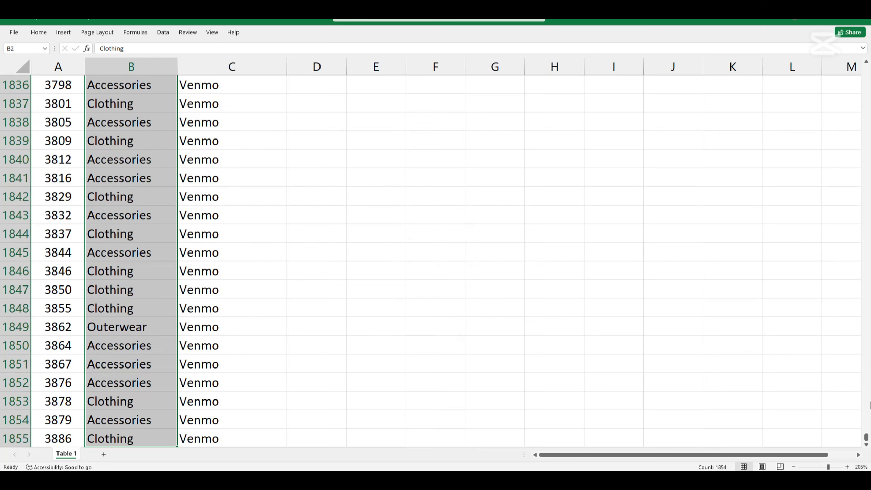
- Check the first Category cells, from B2 down to B7, for remaining trailing spaces
left_click_drag(866, 439, 865, 65)
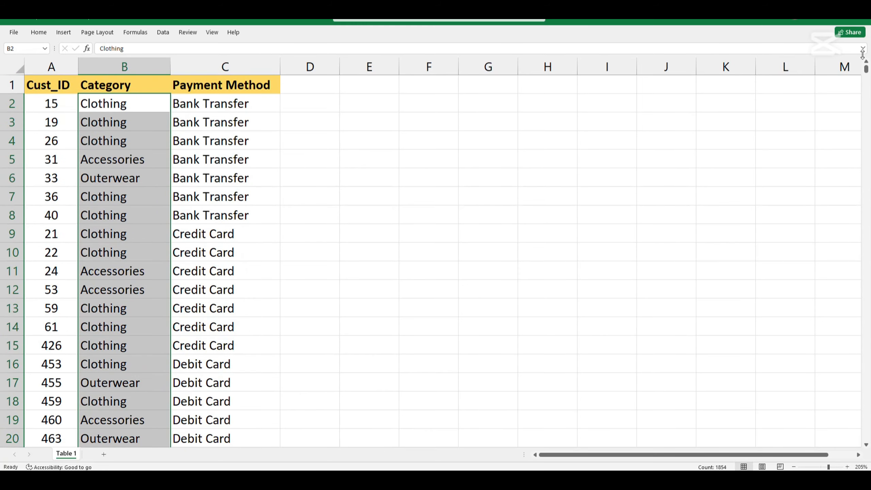
left_click(156, 98)
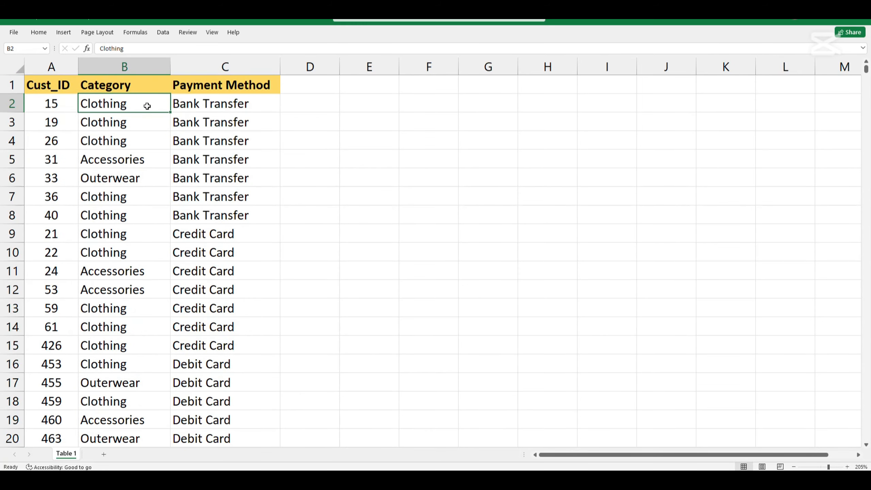
double_click(148, 106)
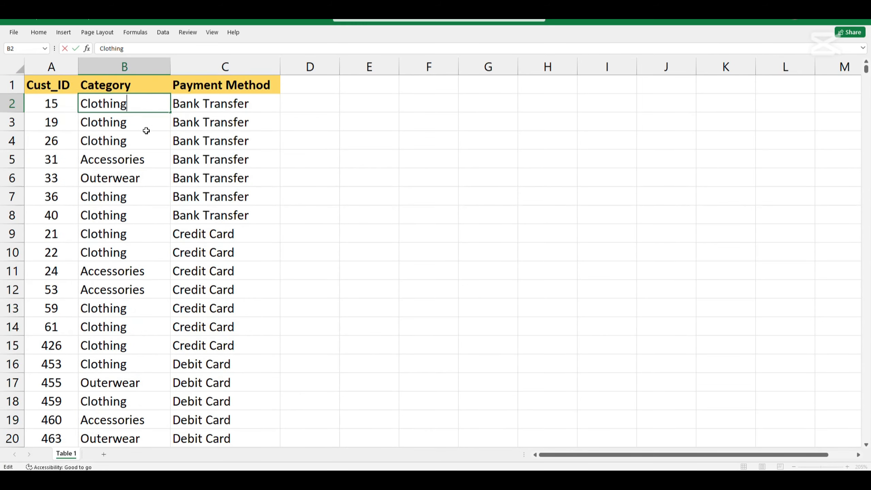
double_click(140, 127)
left_click(154, 161)
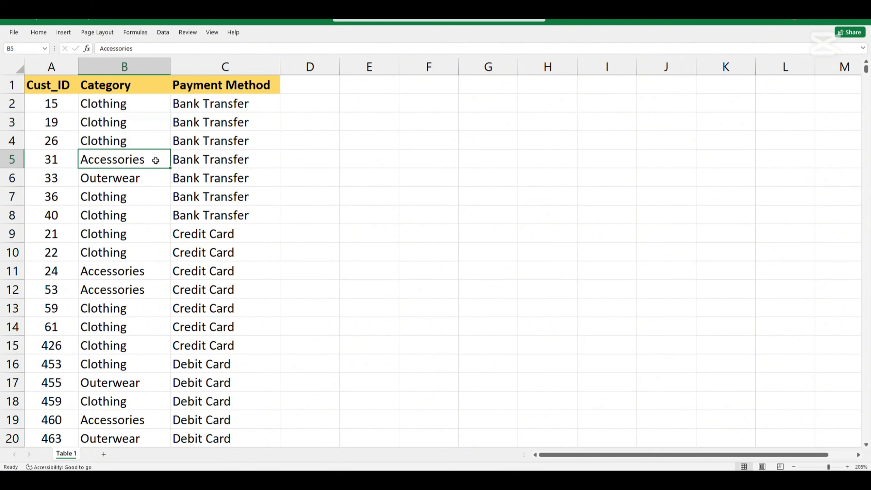
double_click(156, 160)
left_click(152, 179)
double_click(151, 182)
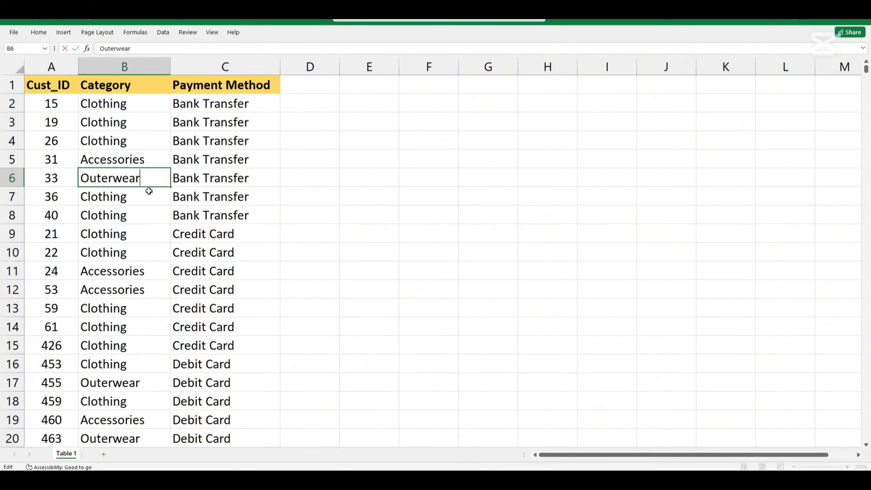
double_click(148, 195)
left_click(148, 160)
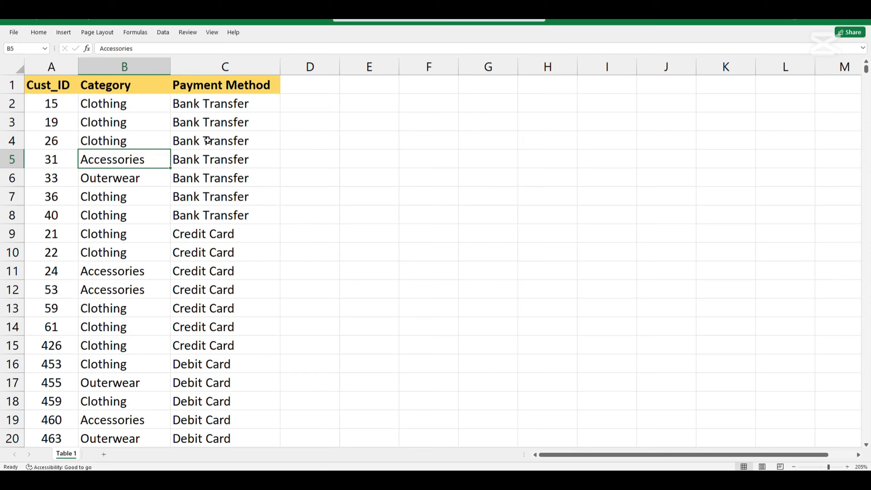
- Inspect Payment Method cell C2 for spaces between the words and after the text
left_click(236, 105)
left_click(229, 66)
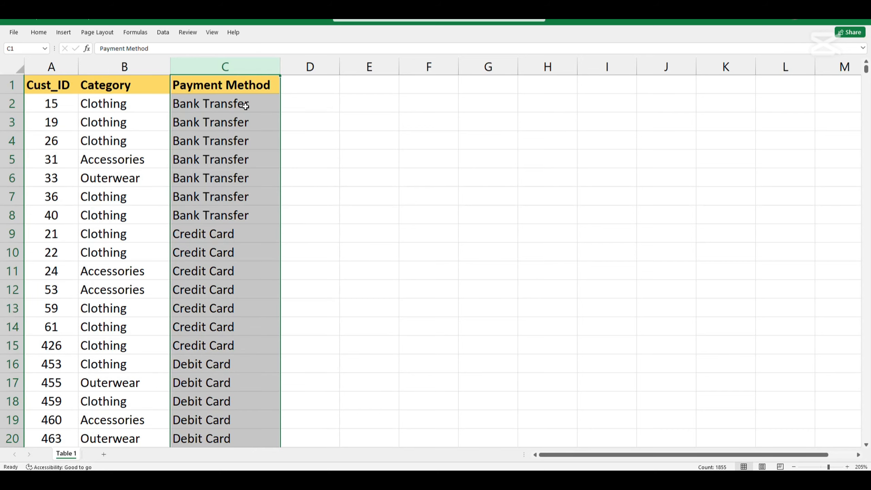
left_click(262, 104)
double_click(263, 103)
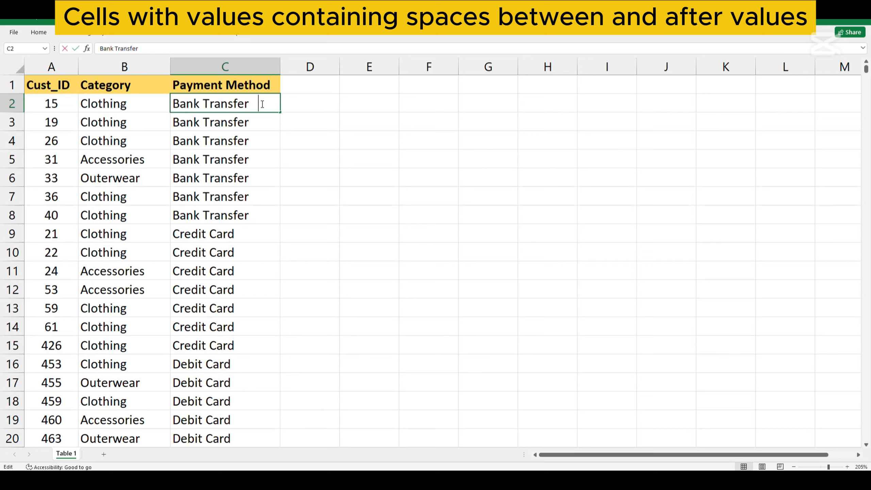
key("Left")
key("Left")
key("Left")
key("Right")
left_click(201, 103)
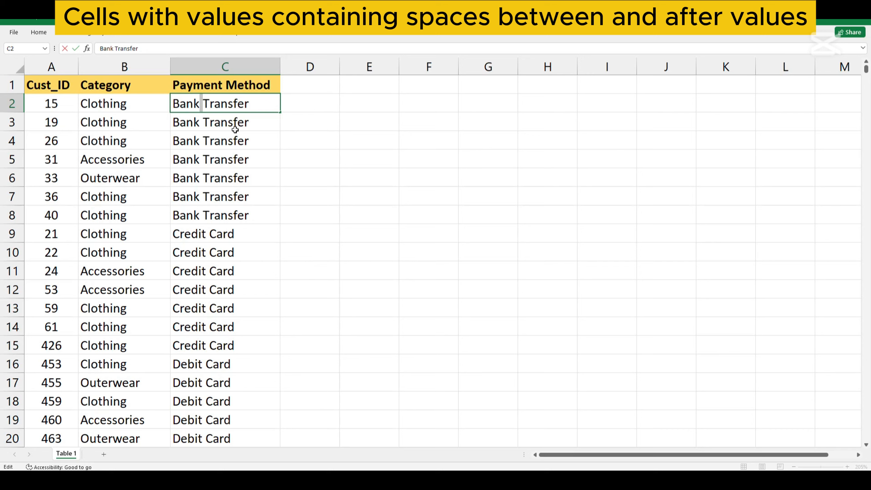
left_click(235, 130)
- Try replacing every space with nothing in Payment Method cells C2:C13
left_click_drag(269, 104, 254, 311)
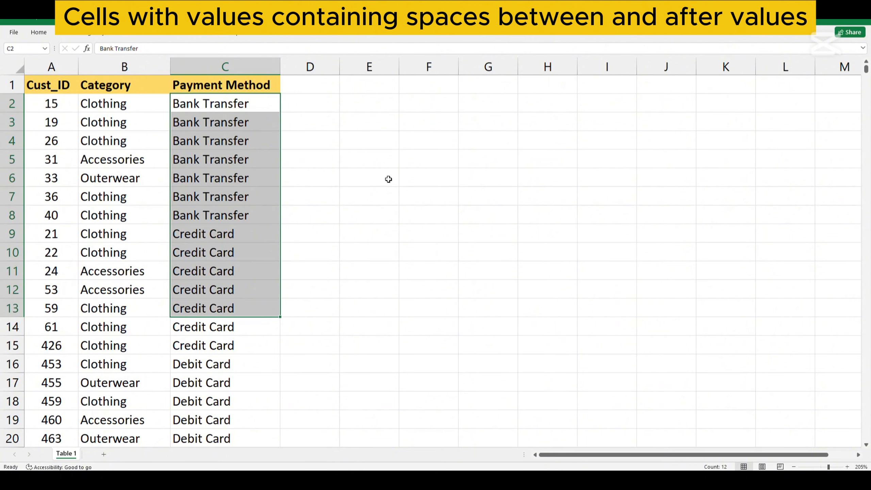
key("ctrl+h")
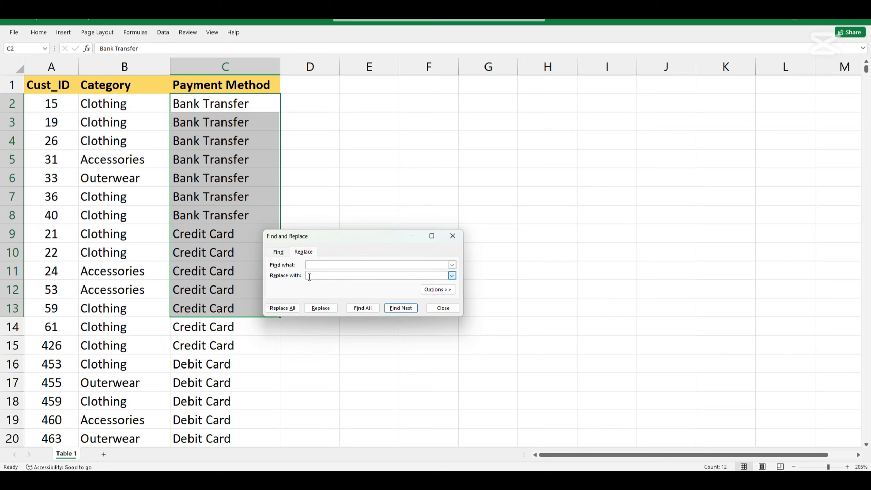
left_click(292, 308)
left_click(438, 269)
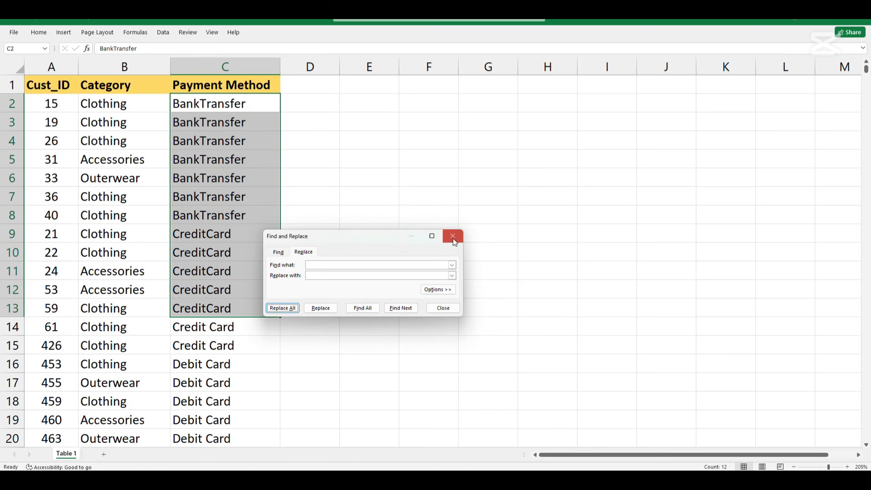
left_click(453, 239)
- Check how the replacement affected the spacing in Payment Method cells C2, C3 and C9
left_click(265, 105)
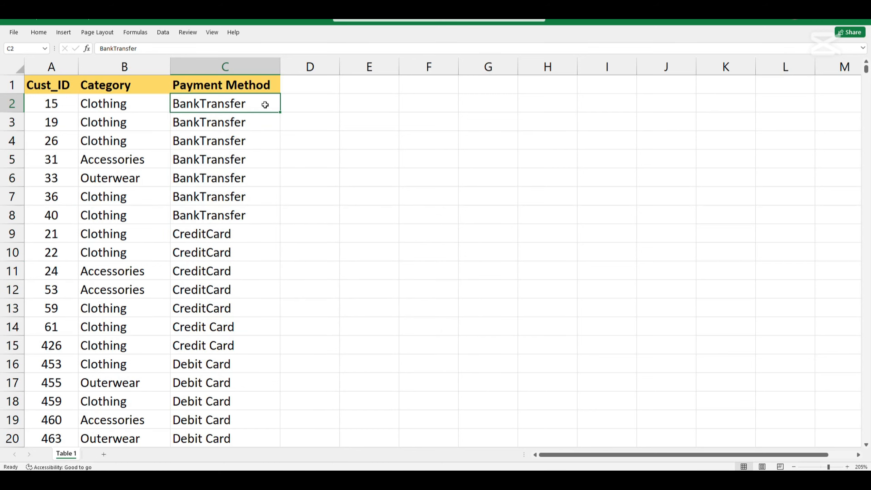
double_click(268, 121)
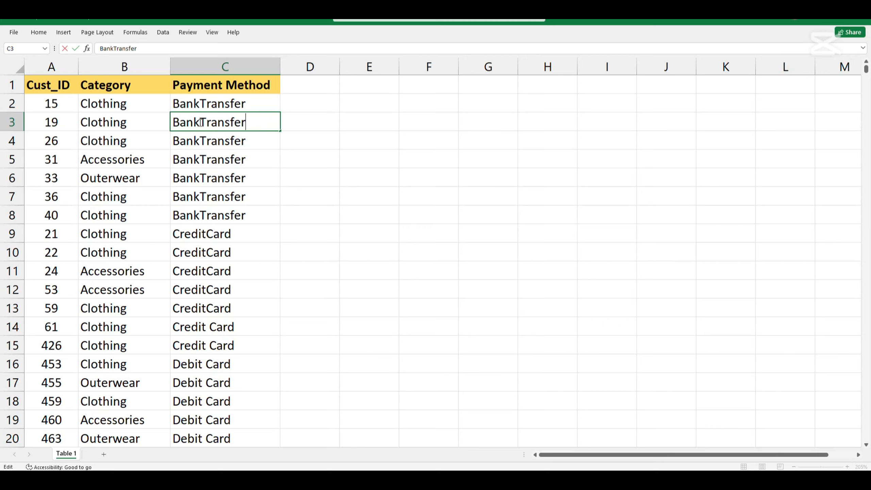
left_click(222, 234)
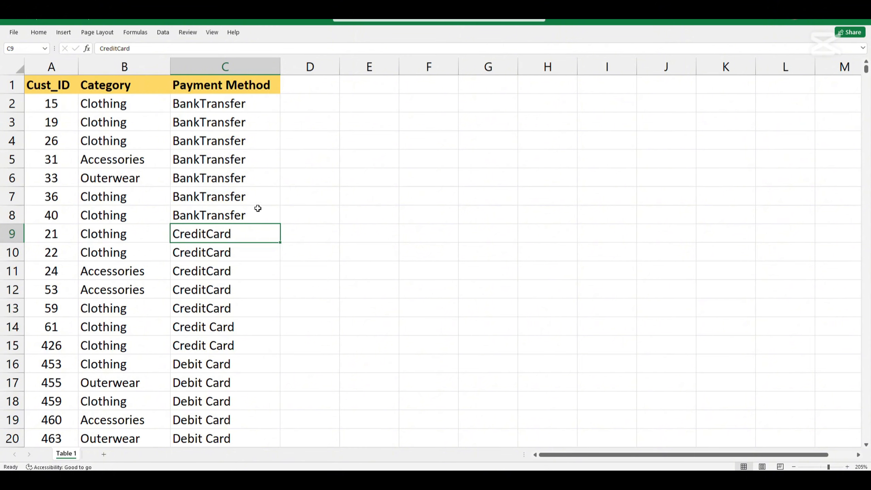
- Undo the changes in the Payment Method column back through the space replacement in C2:C13
left_click(43, 20)
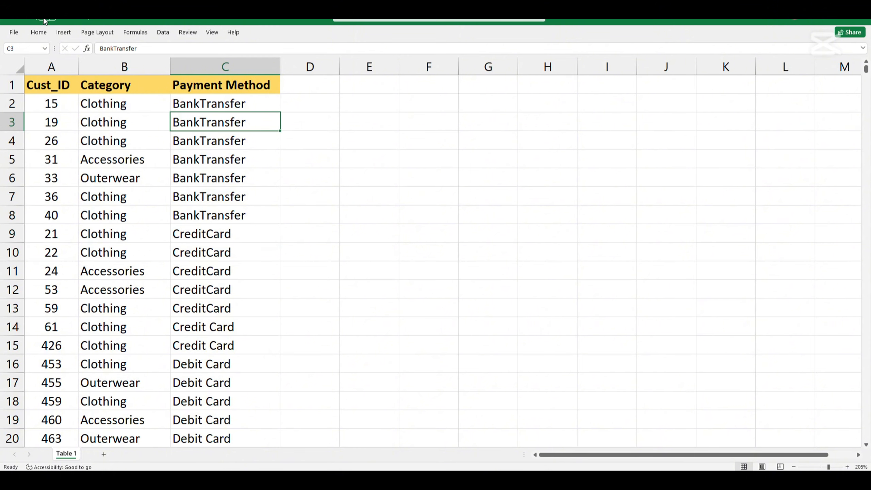
left_click(44, 21)
left_click(44, 20)
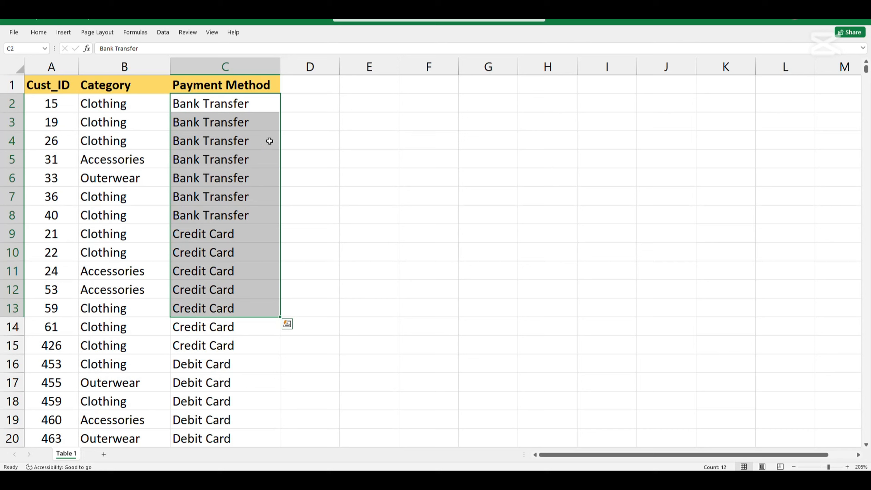
- Enter the formula =TRIM(C2) in cell D2 to strip the extra spaces from the first payment method
left_click(301, 110)
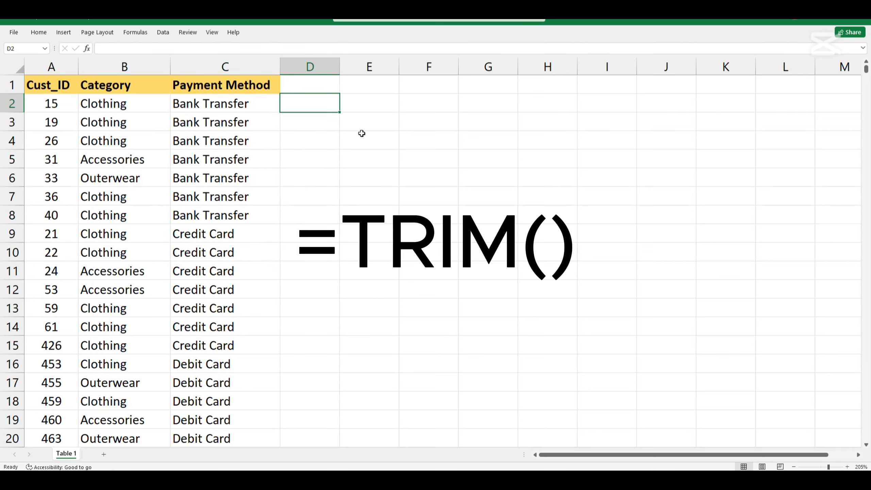
type("=")
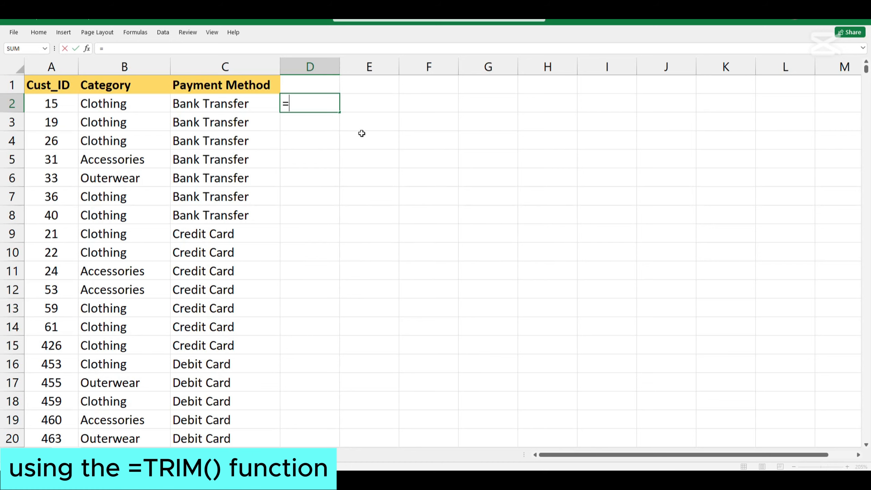
type("trim")
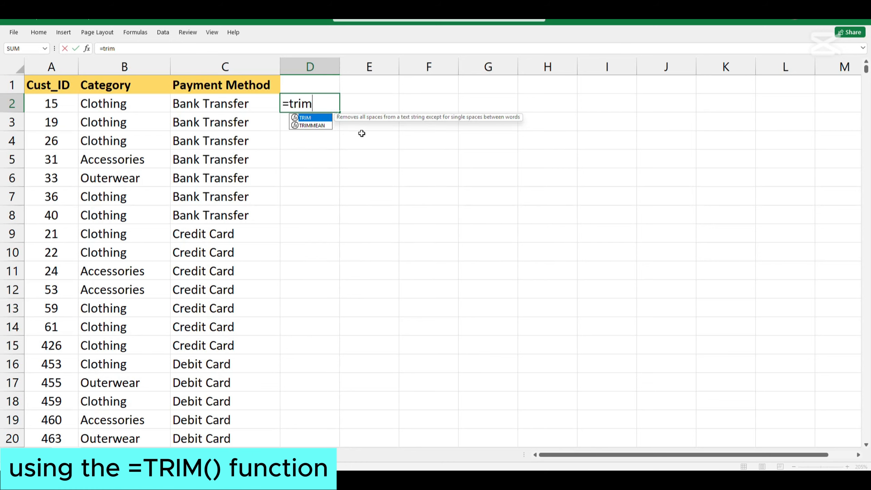
key("Tab")
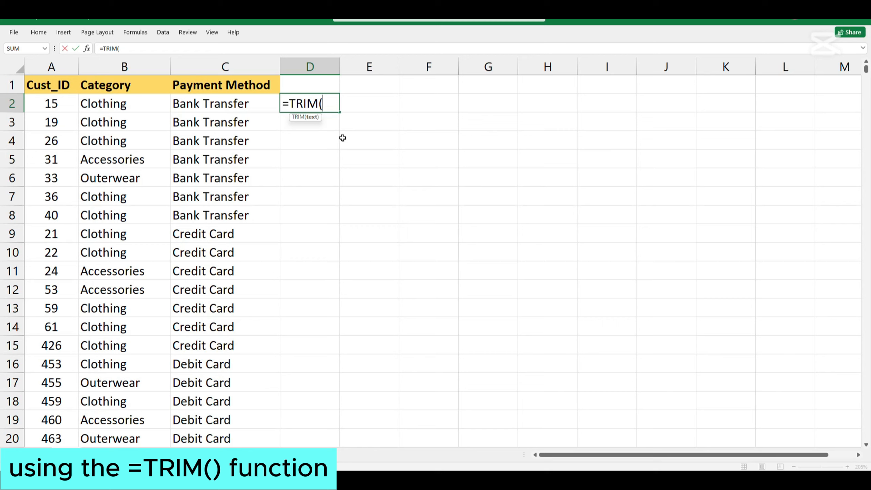
left_click(250, 105)
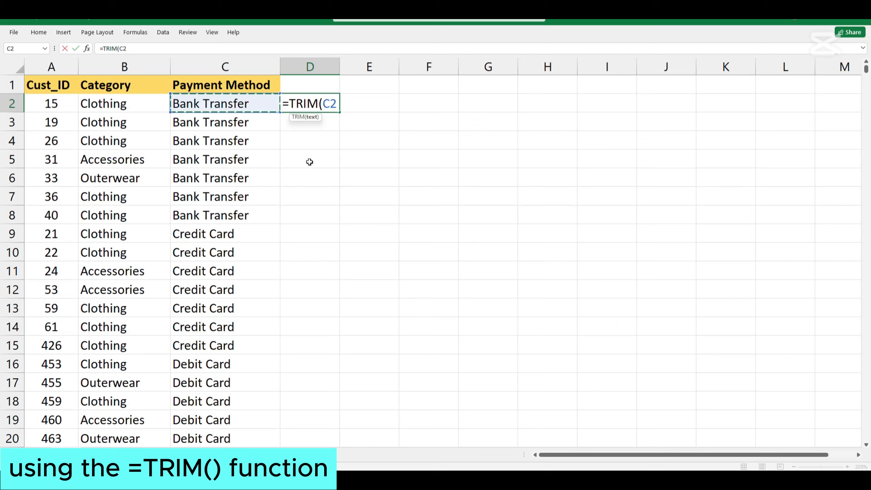
type(")")
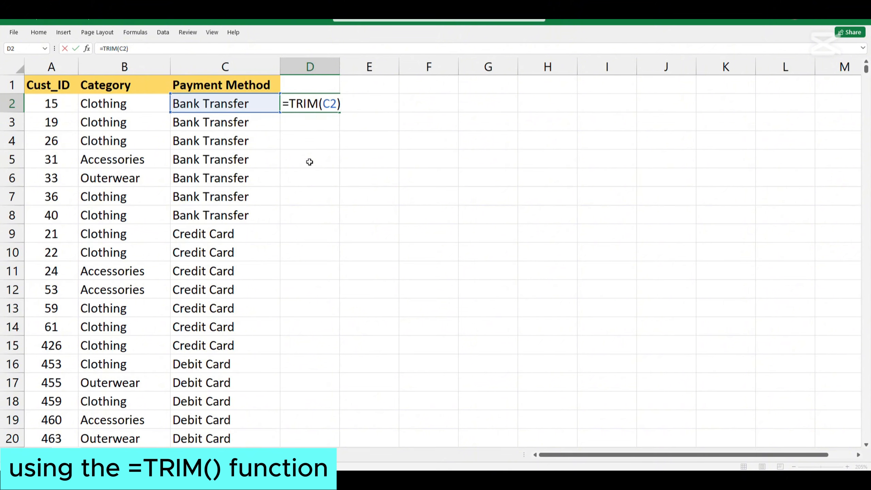
key("Return")
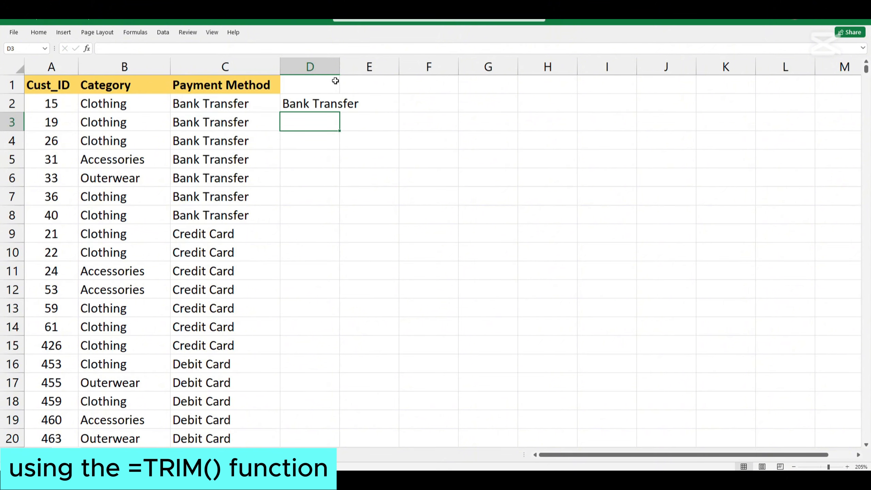
- Widen column D to fit its text and fill the TRIM formula from D2 down to the last data row
left_click_drag(339, 74, 359, 73)
left_click(355, 105)
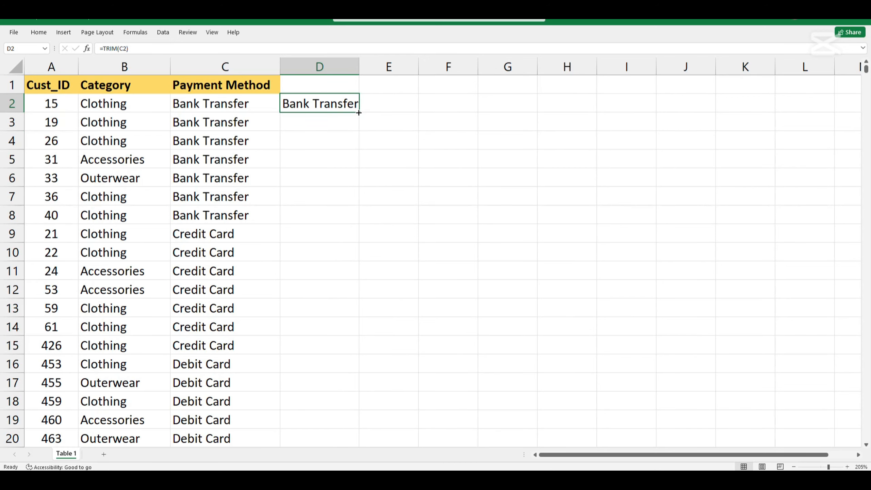
double_click(358, 113)
- Convert the TRIM formulas in column D to plain values in place and widen the column a little more
key("ctrl+c")
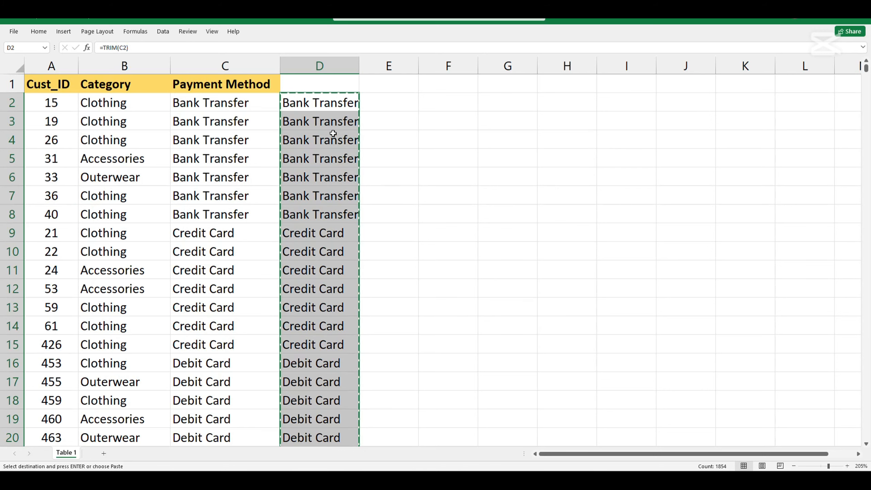
right_click(331, 105)
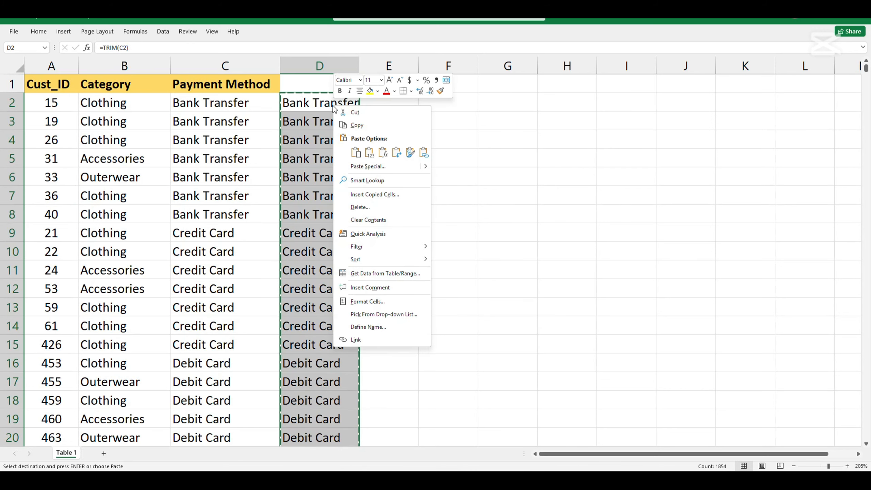
left_click(369, 155)
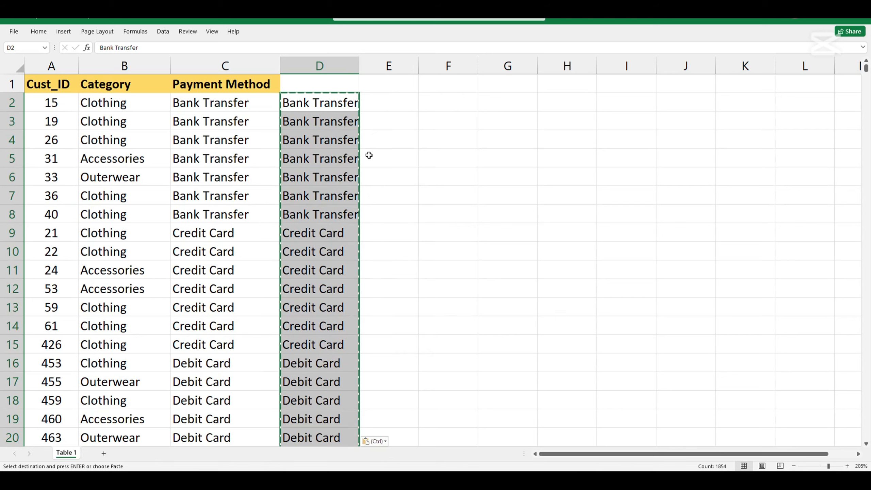
left_click(324, 108)
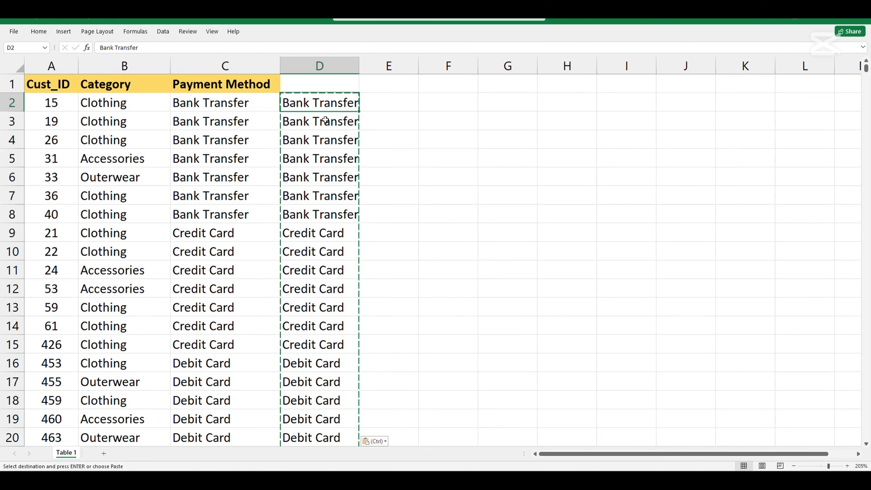
left_click_drag(358, 70, 387, 74)
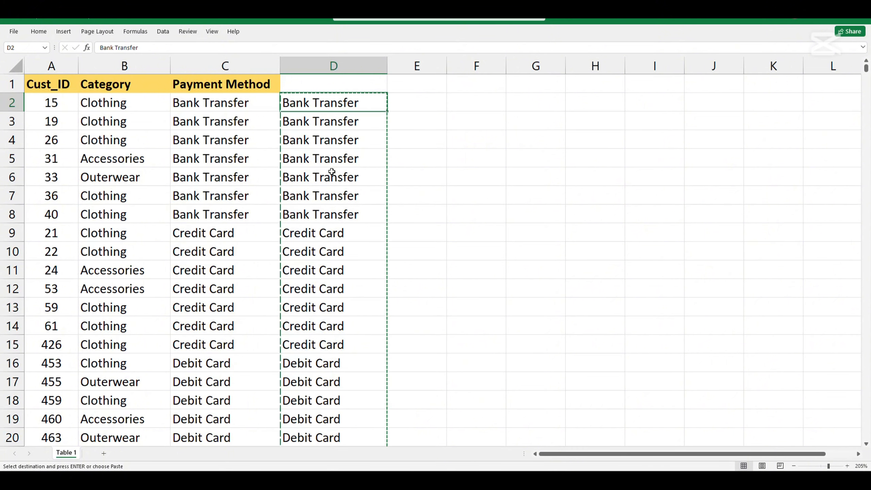
- Inspect trimmed cells D2 and D9 for spaces after the text and between the words
double_click(372, 104)
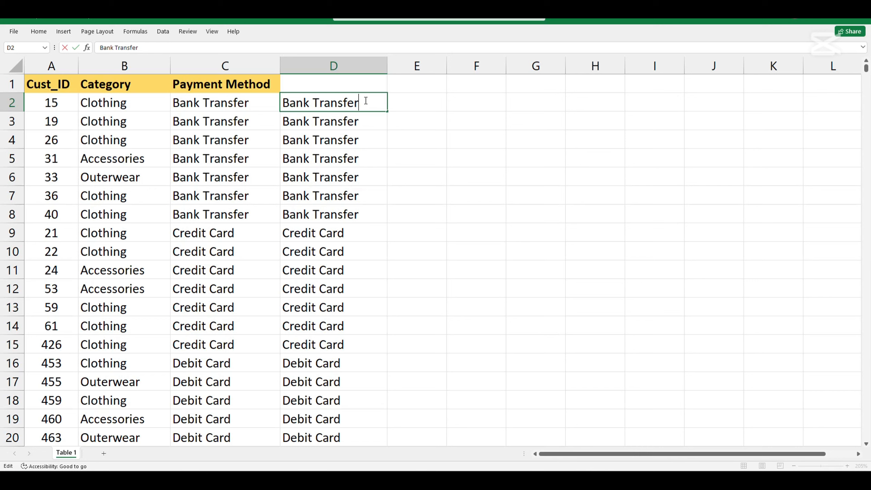
left_click(364, 214)
double_click(365, 235)
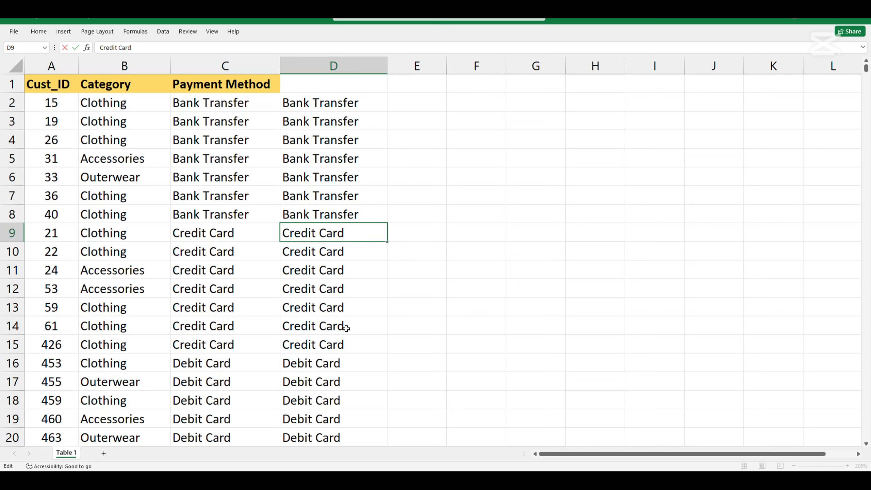
left_click(311, 106)
double_click(311, 106)
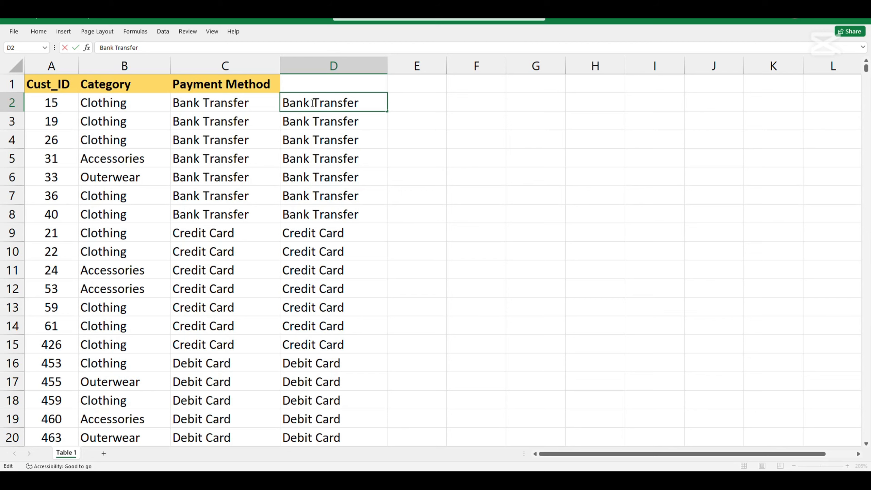
left_click(319, 232)
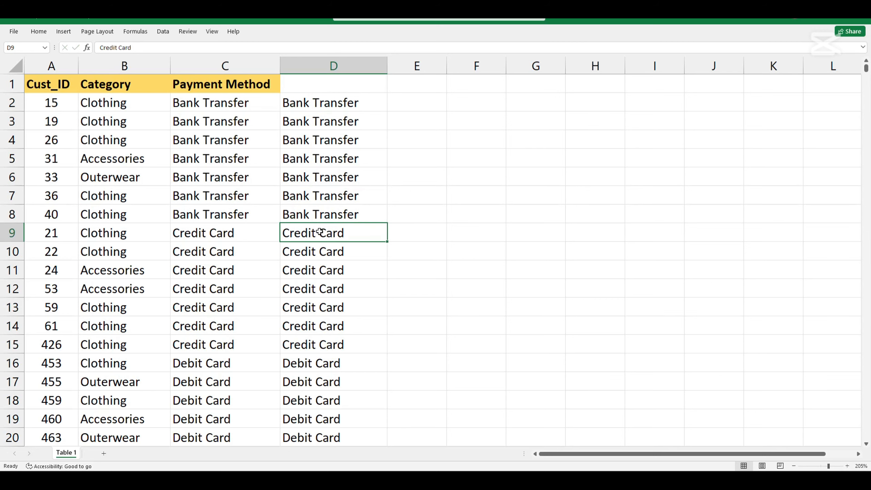
double_click(319, 232)
left_click_drag(319, 232, 315, 232)
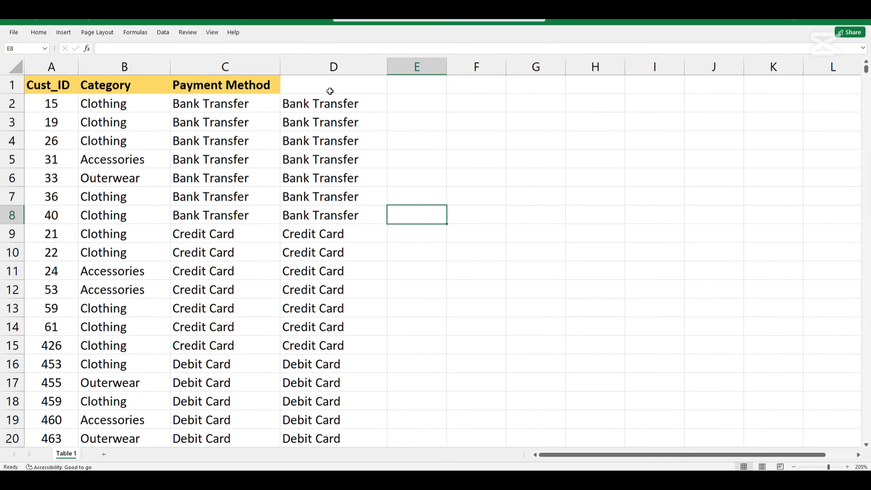
- Move all trimmed values from D2 downward into the Payment Method column starting at C2, replacing the original entries
left_click(329, 103)
key("ctrl+shift+Down")
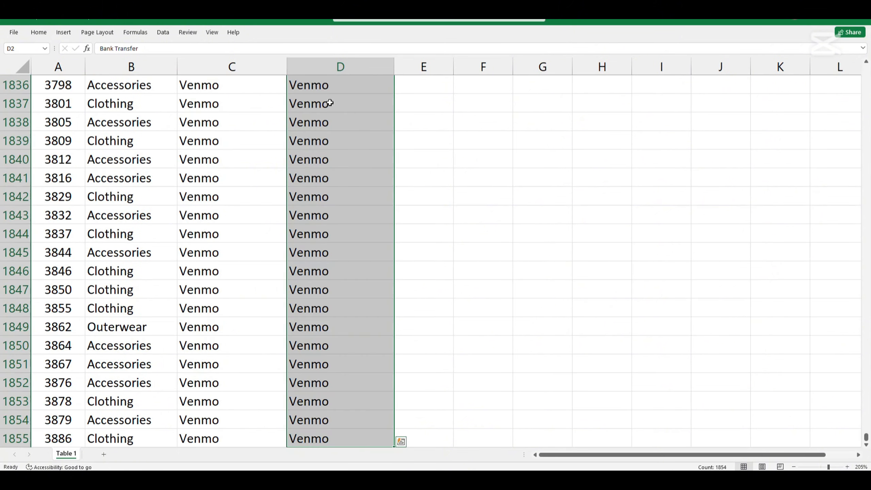
key("ctrl+c")
key("ctrl+BackSpace")
left_click(263, 105)
key("ctrl+shift+Down")
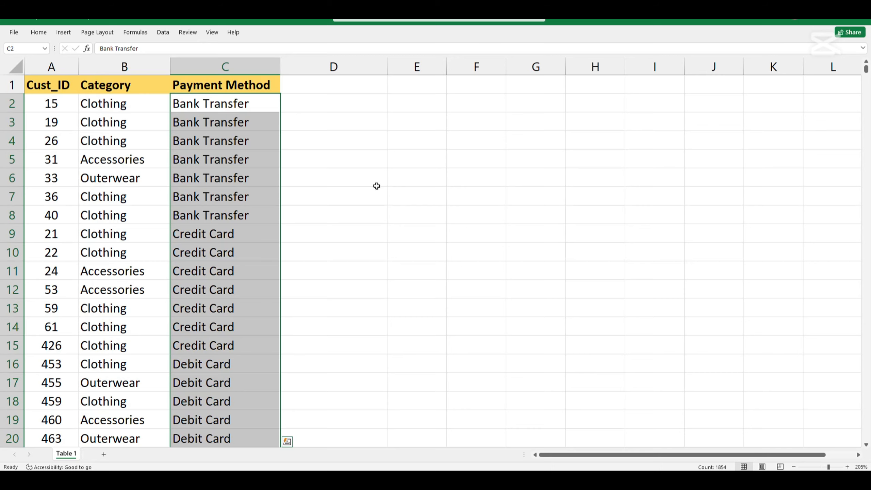
left_click(317, 180)
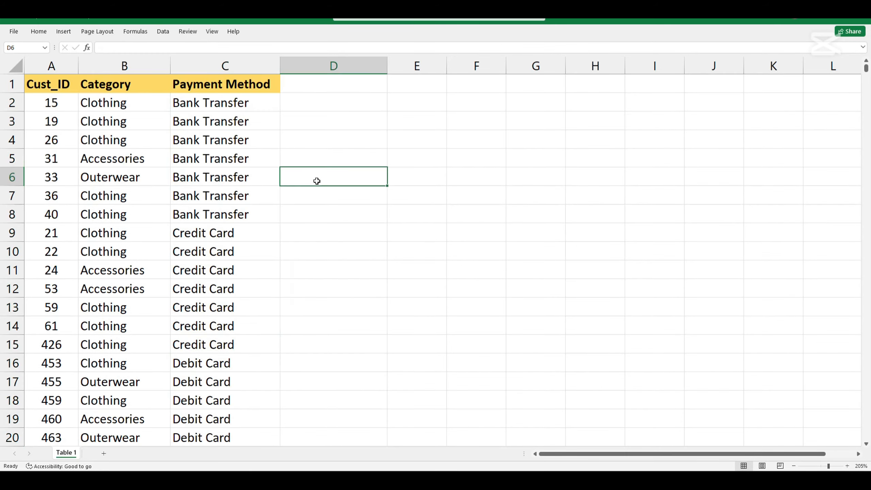